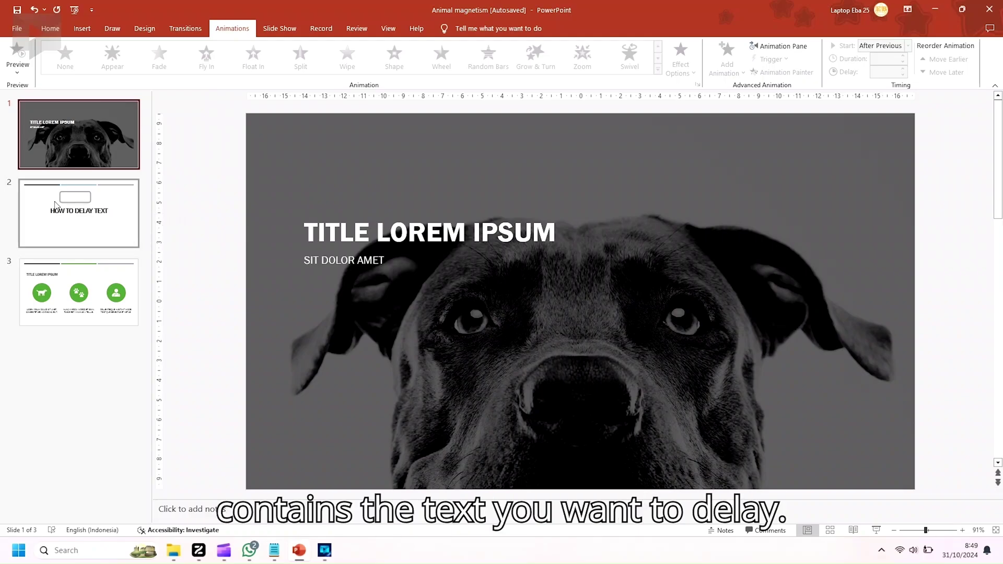
# Step: Go to slide 2, 'How to Delay Text', using its thumbnail
pyautogui.click(59, 220)
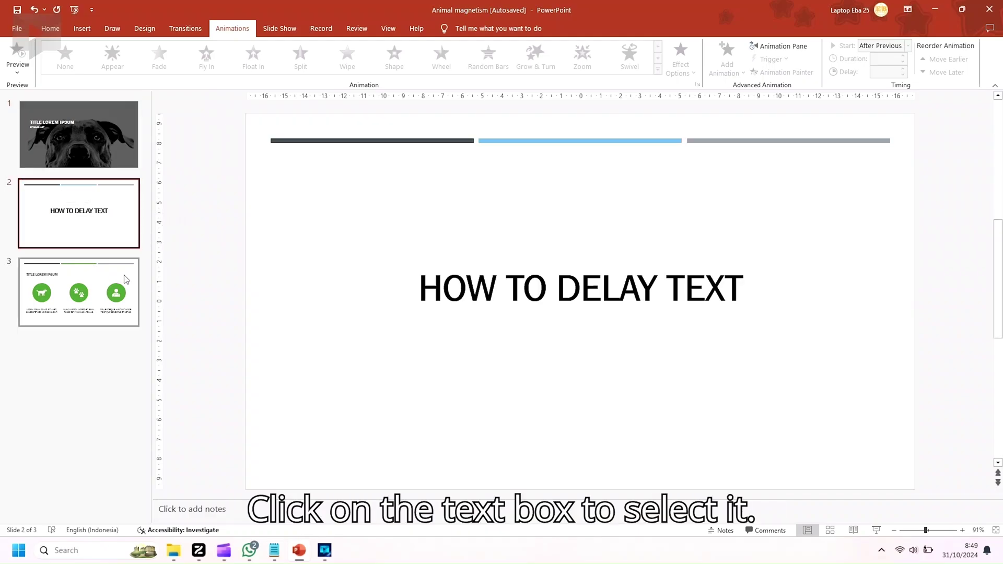
# Step: Select the 'How to Delay Text' text box and give it a Fly In entrance animation
pyautogui.click(525, 270)
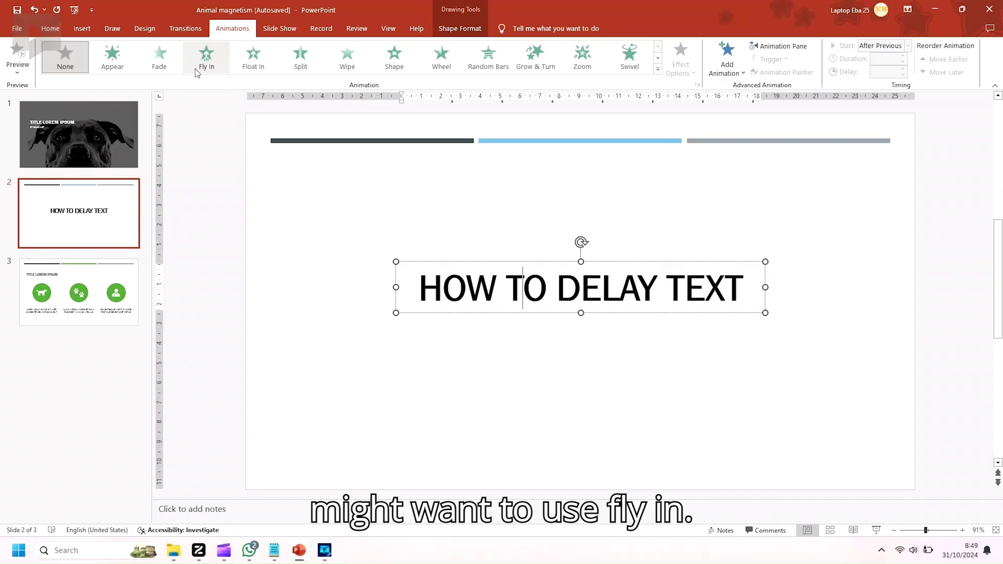
pyautogui.click(206, 59)
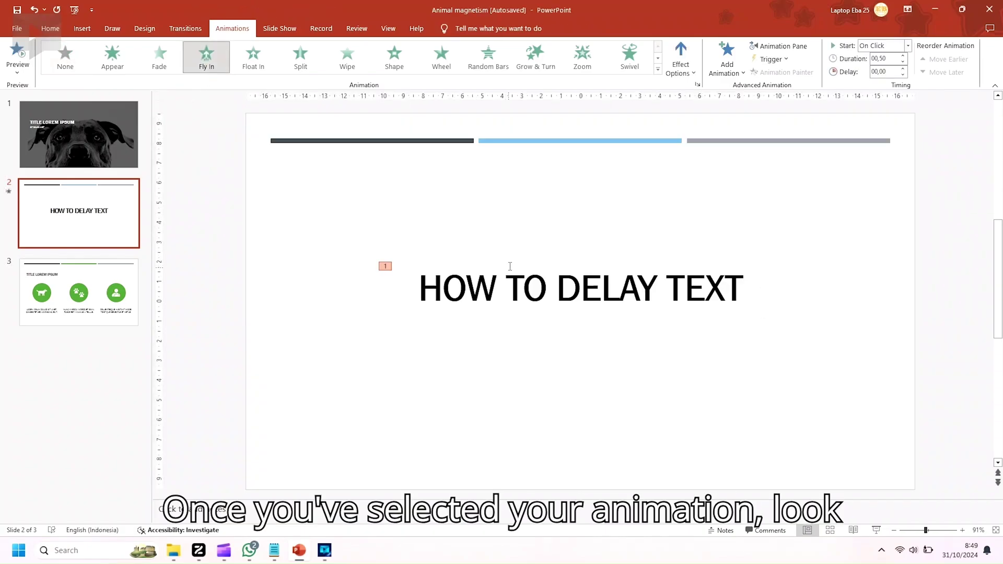
# Step: Open the Animation Pane and the Timing settings for the TextBox 6 Fly In animation
pyautogui.click(784, 46)
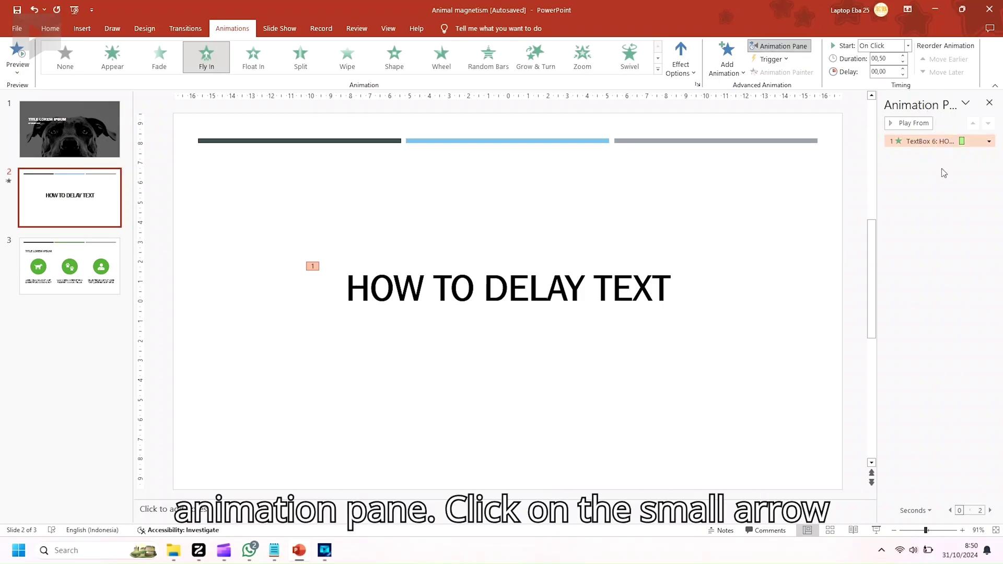
pyautogui.click(989, 141)
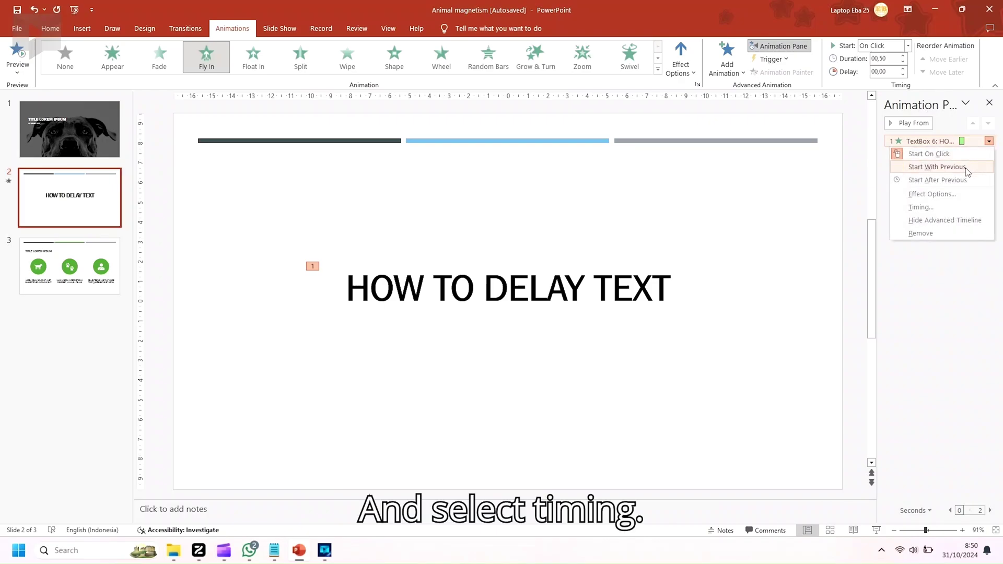
pyautogui.click(919, 208)
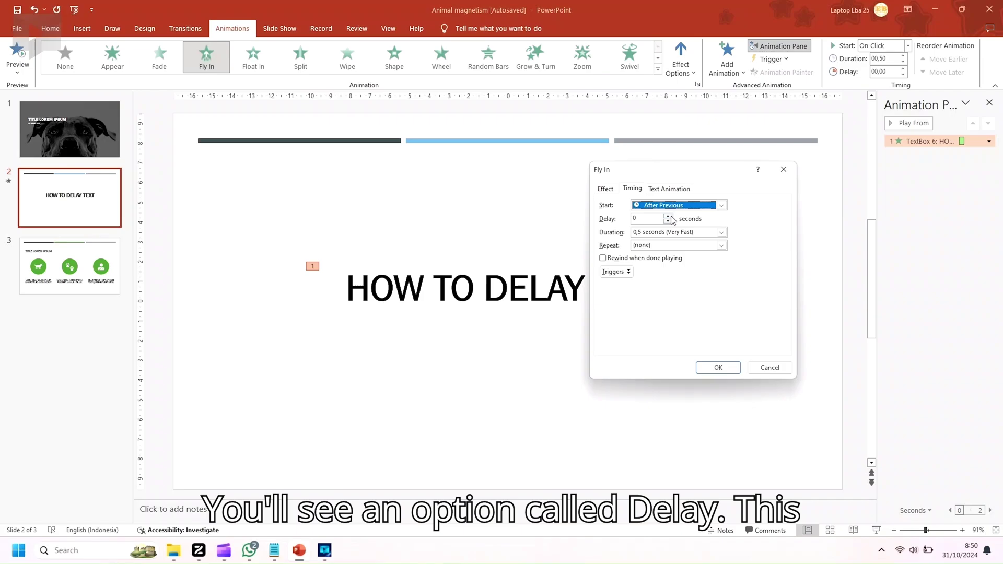
# Step: Set the Fly In to After Previous with a 2-second delay, then return to slide 1
pyautogui.click(671, 217)
pyautogui.click(670, 218)
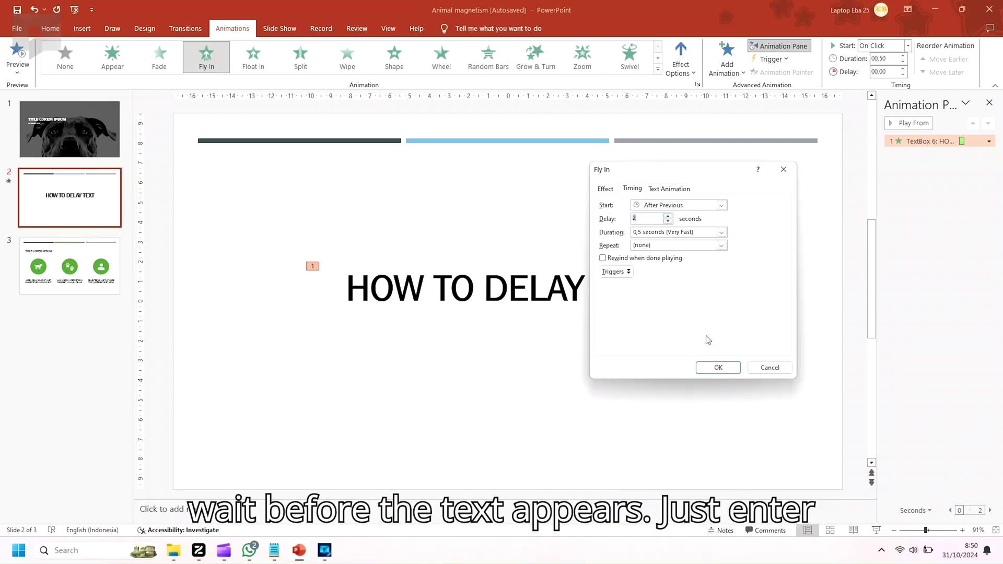
pyautogui.click(717, 368)
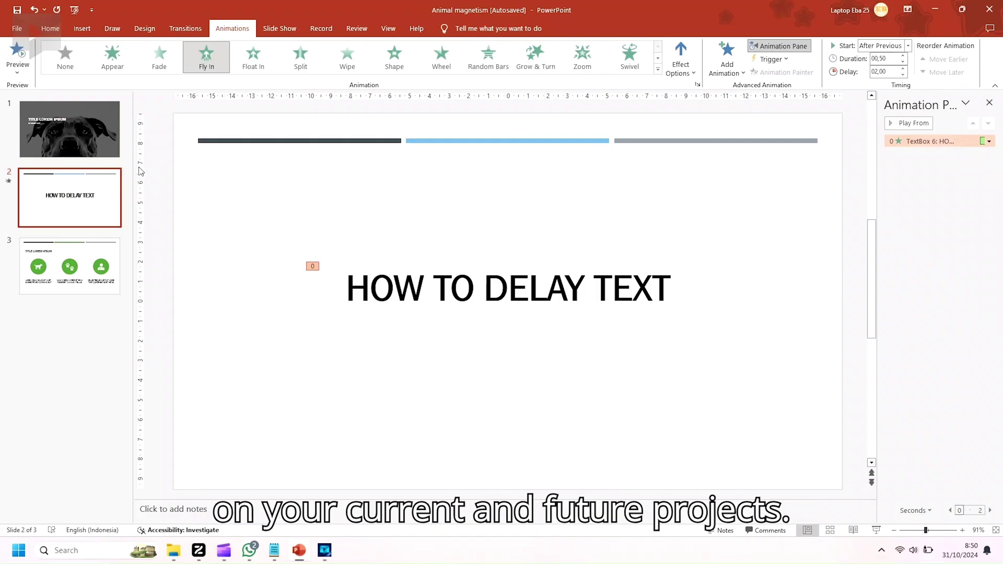
pyautogui.click(96, 153)
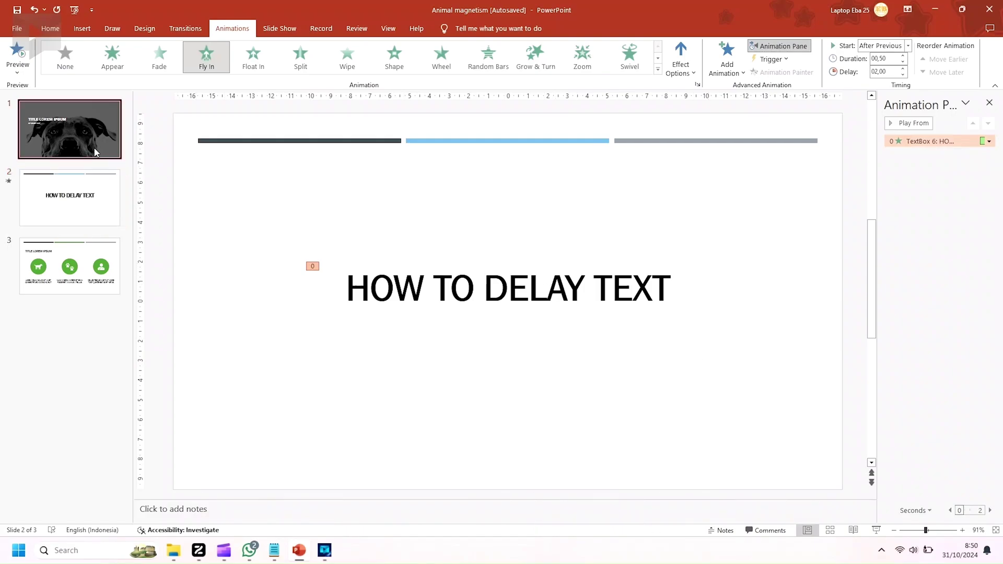